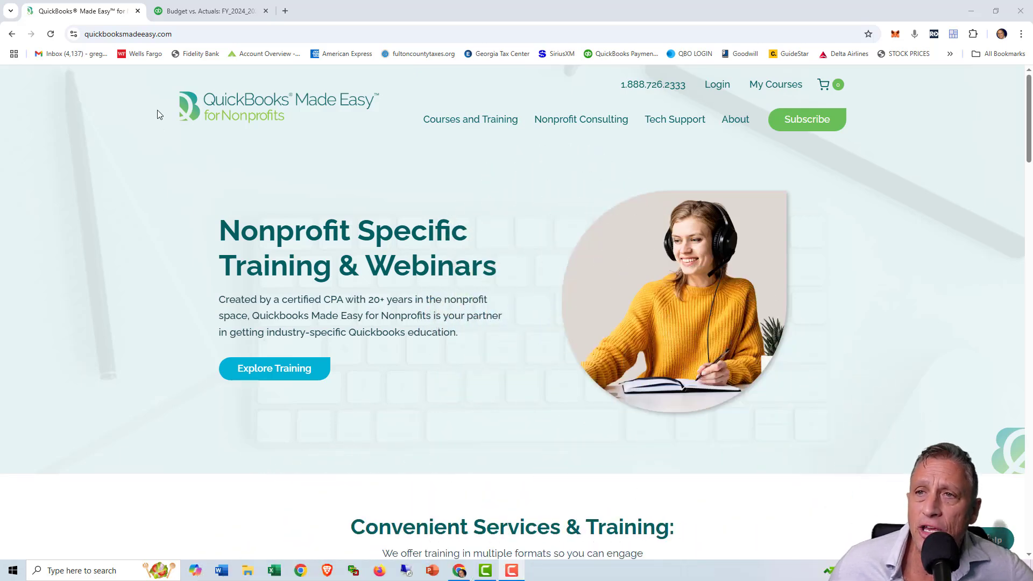
pyautogui.click(169, 15)
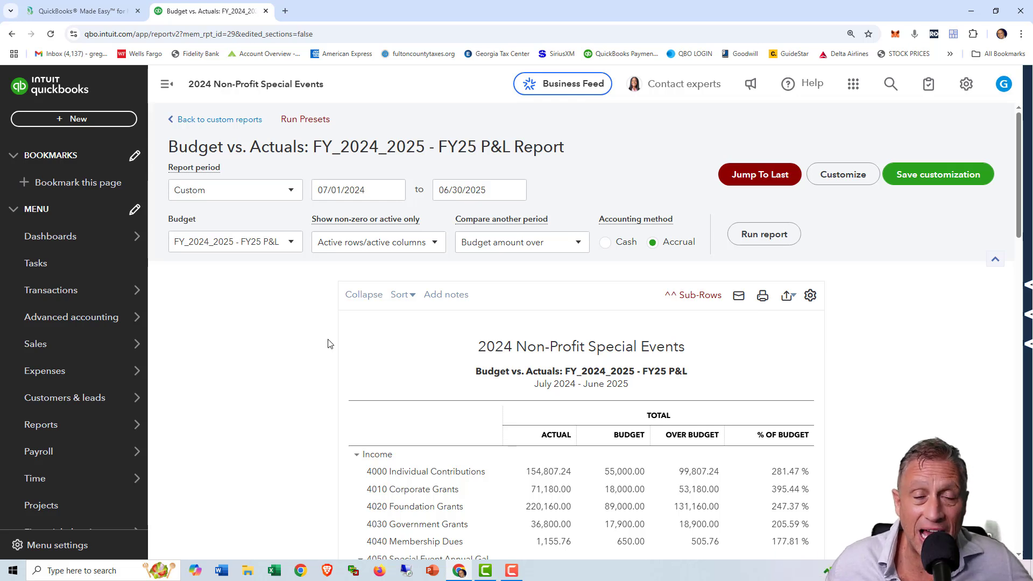
pyautogui.scroll(-1, 330, 344)
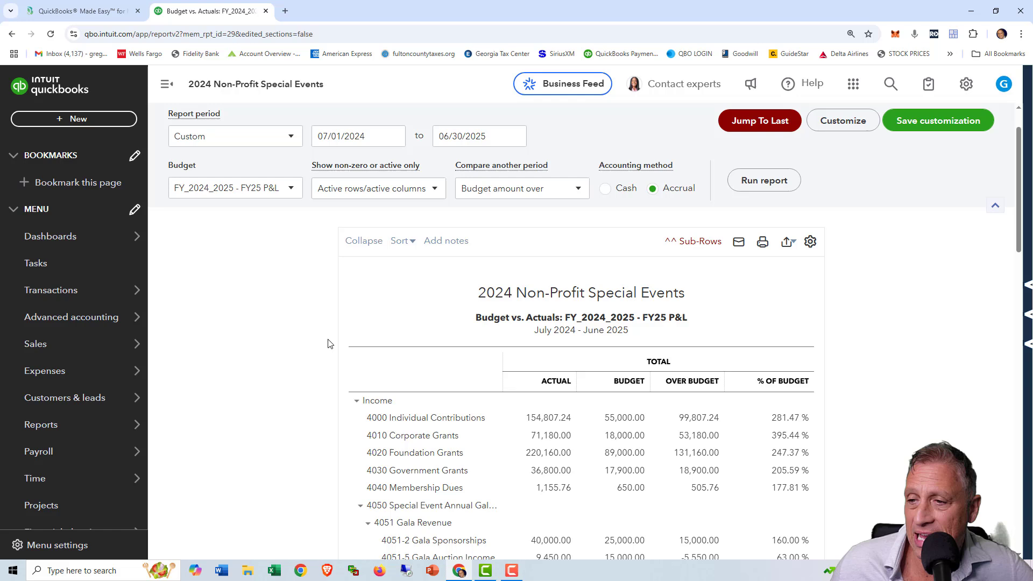
pyautogui.scroll(-1, 330, 343)
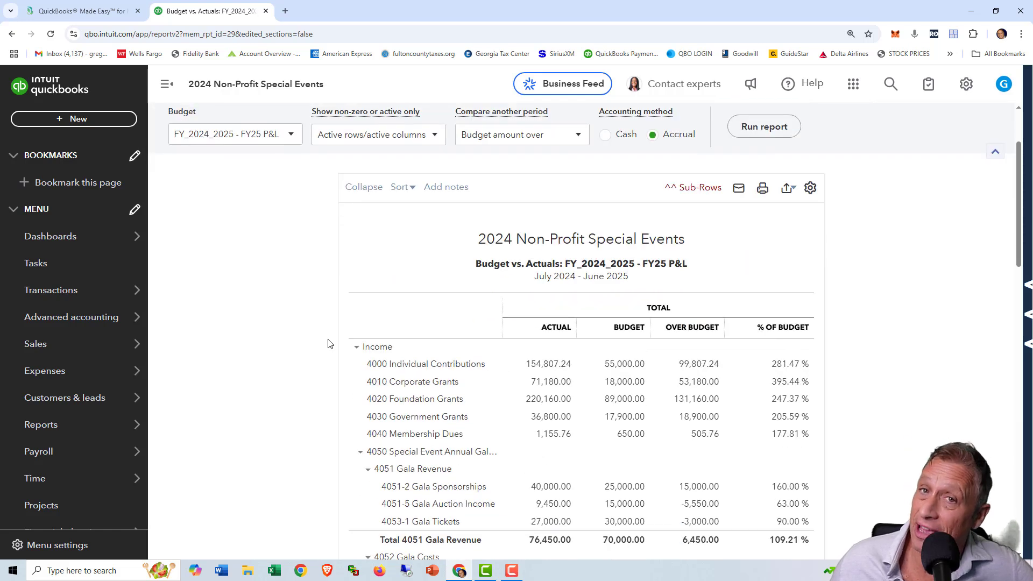
pyautogui.scroll(-3, 329, 343)
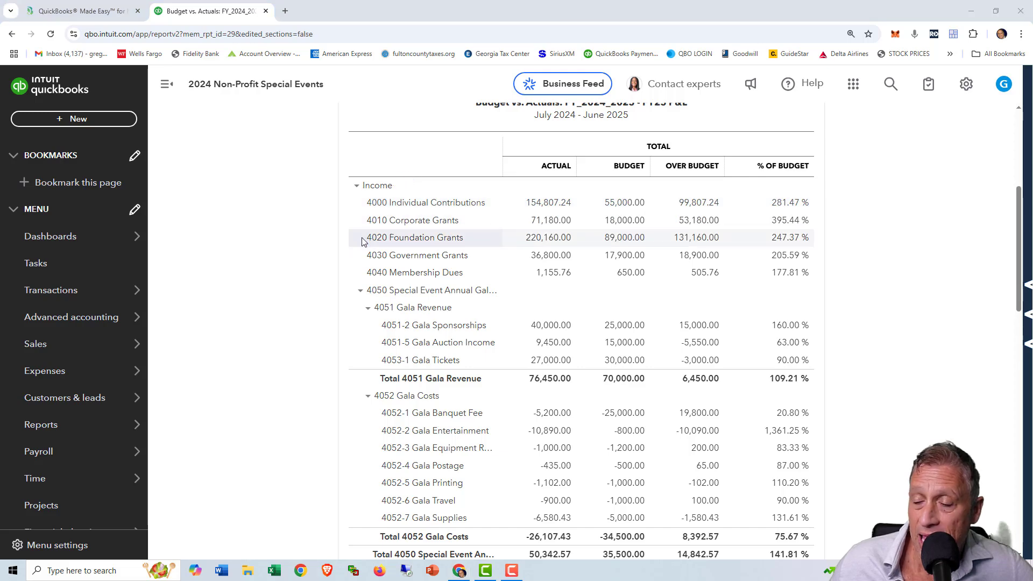
pyautogui.scroll(-7, 363, 241)
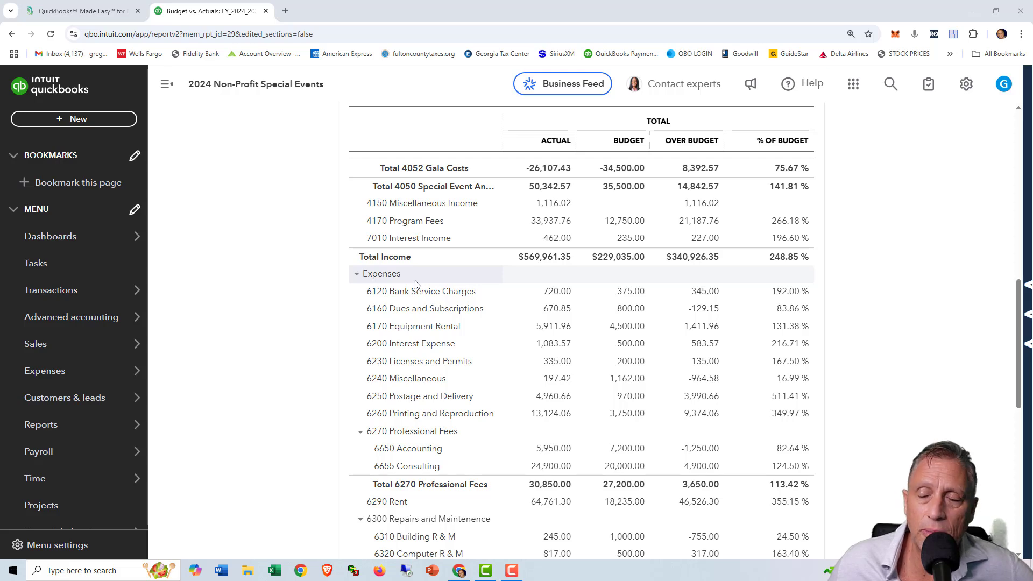
pyautogui.scroll(5, 414, 284)
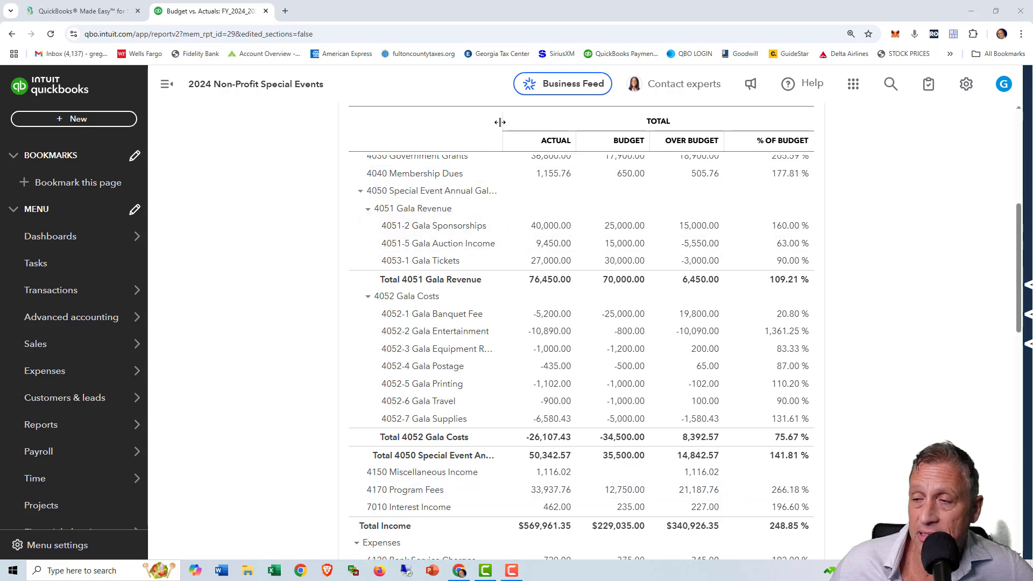
# - Widen the account column and review the gala net line: 50,342.57 actual vs 35,500.00 budgeted
pyautogui.moveTo(500, 122); pyautogui.dragTo(544, 123)
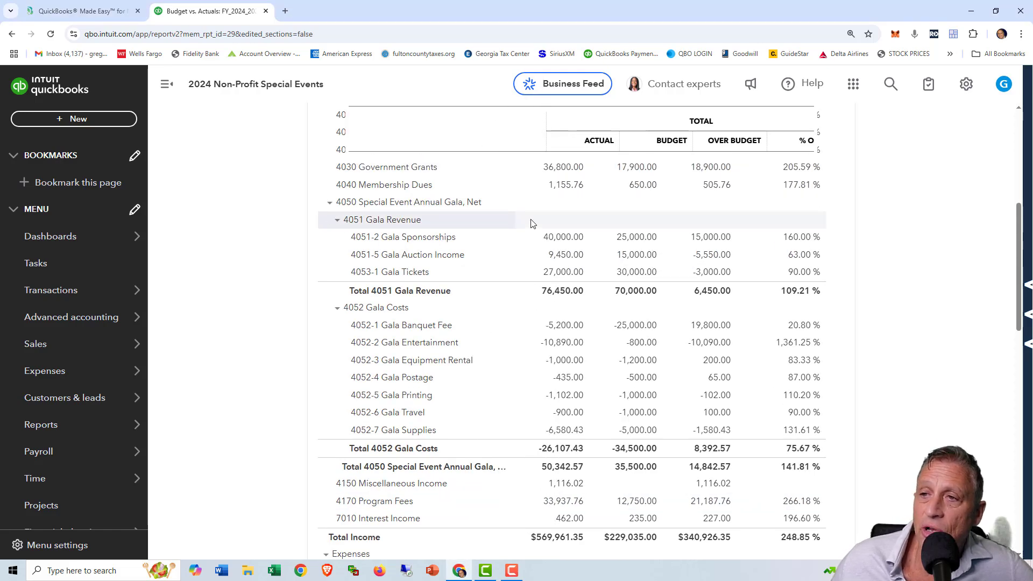
pyautogui.scroll(-2, 531, 222)
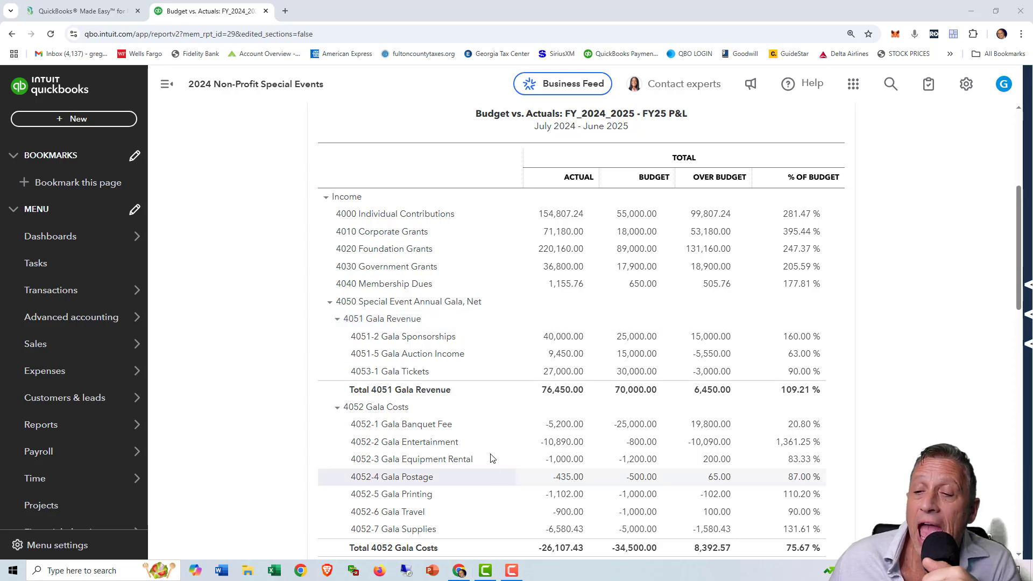
pyautogui.scroll(-2, 496, 425)
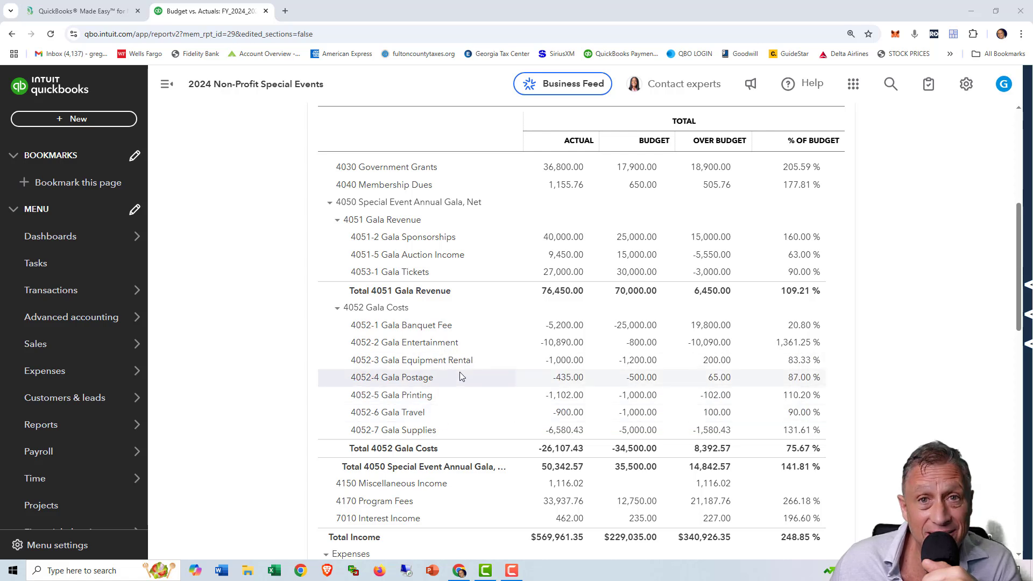
pyautogui.scroll(-1, 461, 374)
pyautogui.scroll(-1, 460, 377)
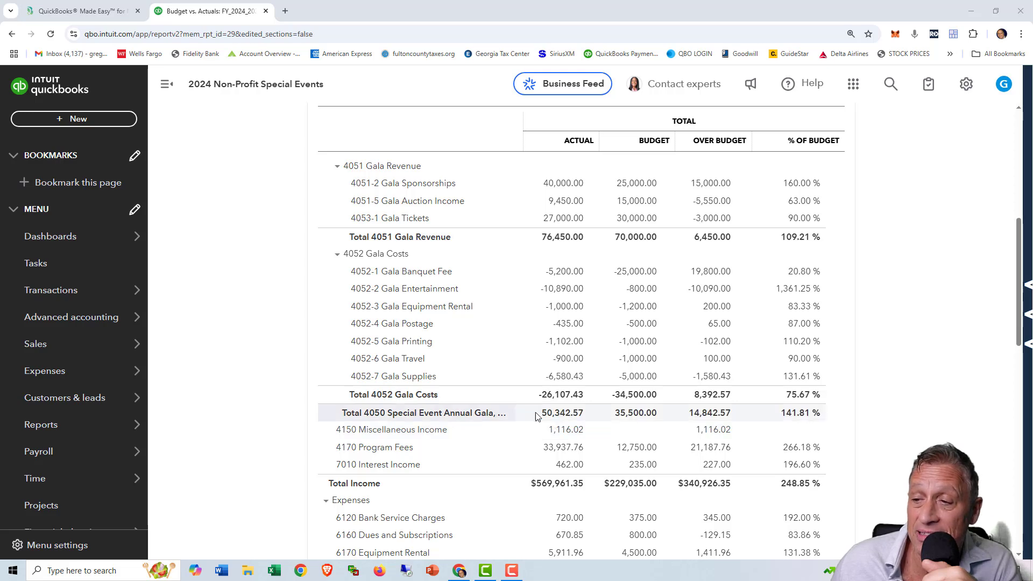
pyautogui.scroll(3, 496, 375)
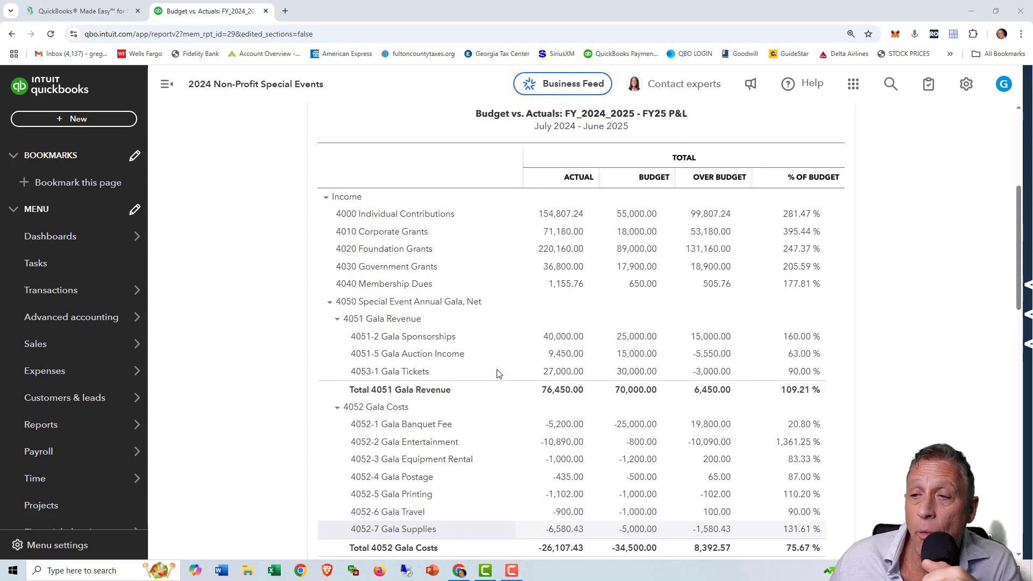
# - Collapse the 4050 Special Event Annual Gala, Net account into a single 50,342.57 net line
pyautogui.click(330, 304)
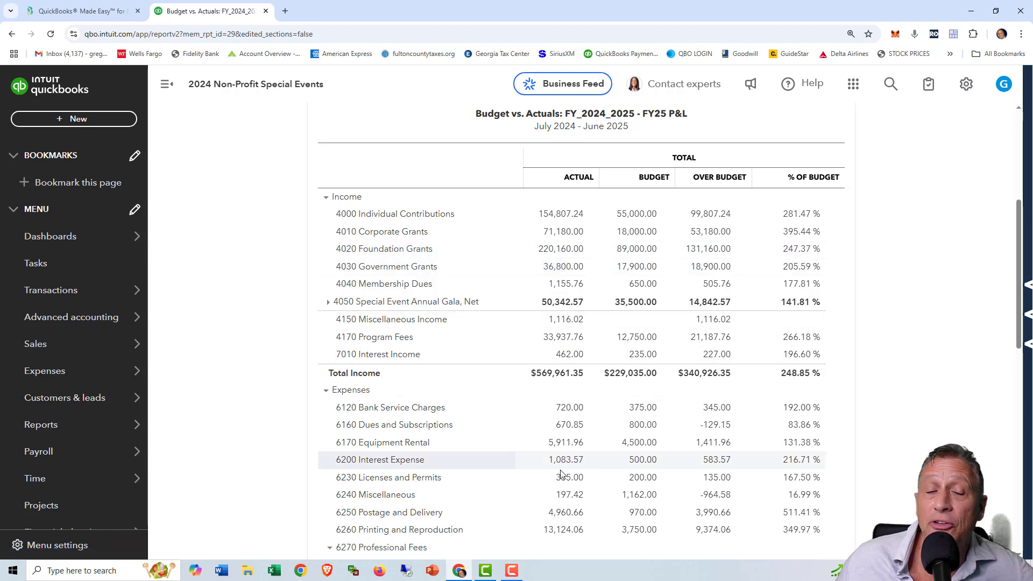
pyautogui.scroll(-8, 564, 475)
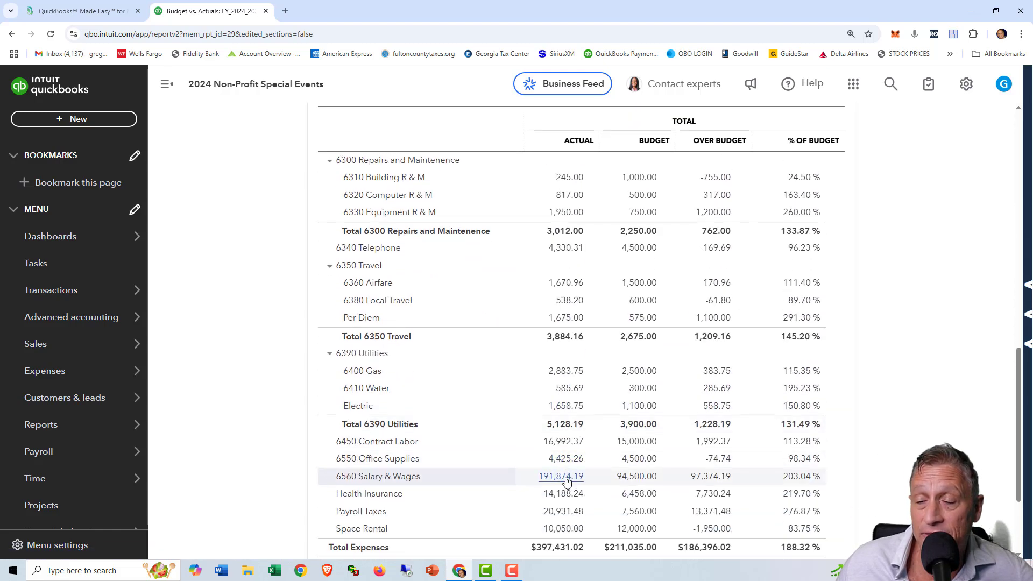
pyautogui.scroll(6, 566, 481)
pyautogui.scroll(3, 566, 481)
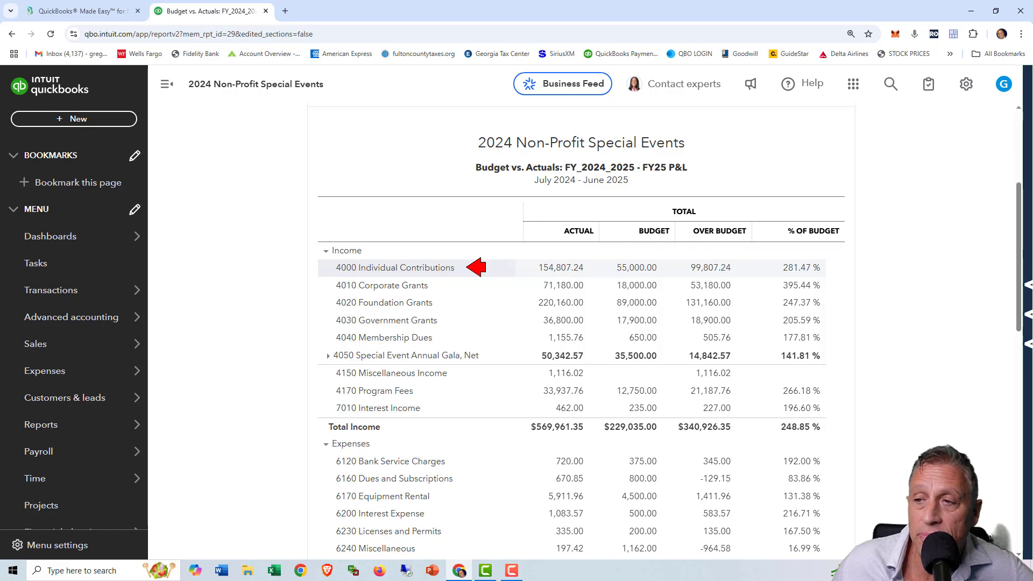
# - Mark the 4010 Corporate Grants, 4020 Foundation Grants and 4030 Government Grants income lines
pyautogui.click(466, 268)
pyautogui.click(448, 287)
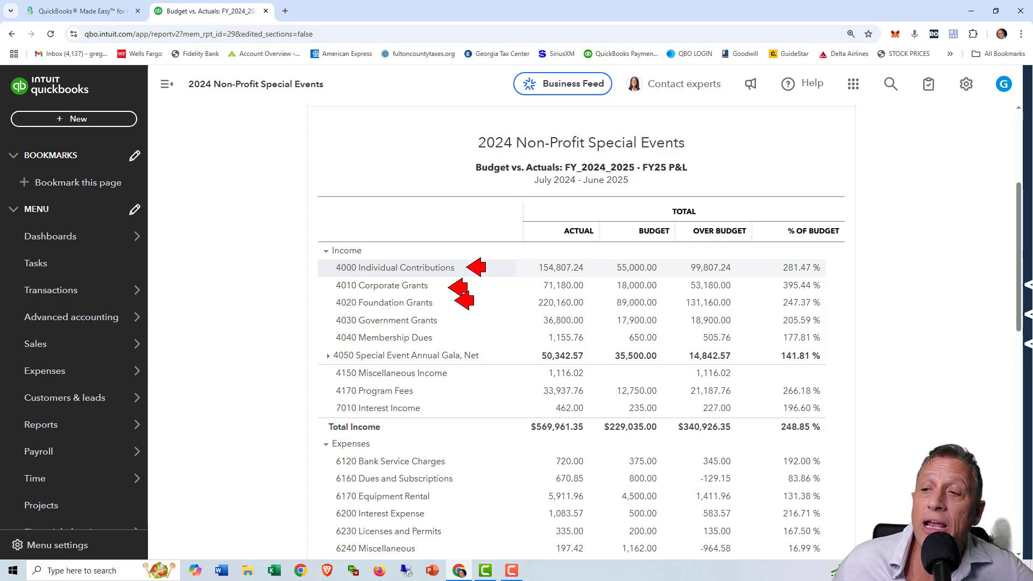
pyautogui.click(451, 323)
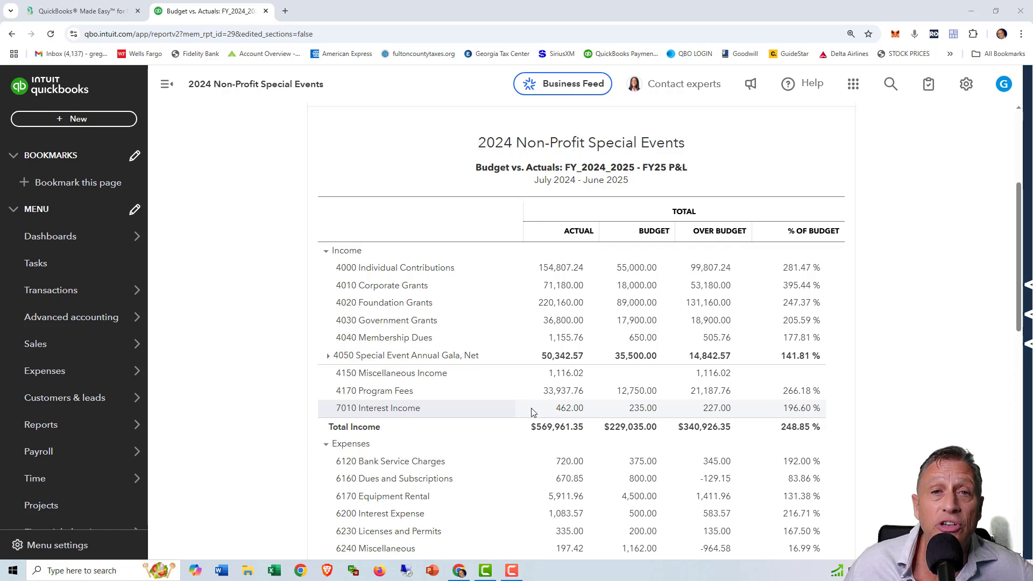
# - Re-expand the gala net line, then fold 4052 Gala Costs and 4051 Gala Revenue into single totals
pyautogui.click(330, 356)
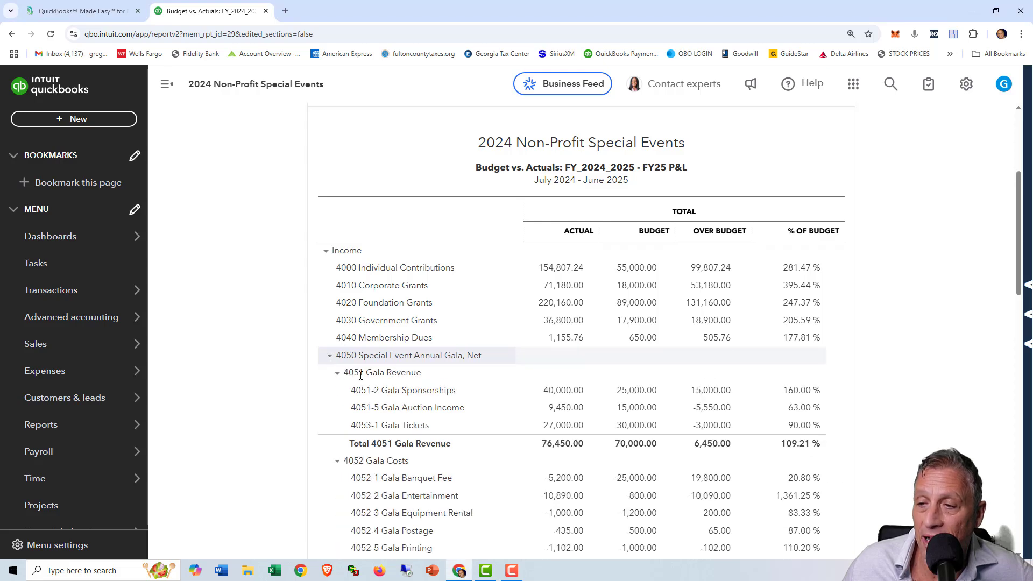
pyautogui.scroll(-3, 452, 438)
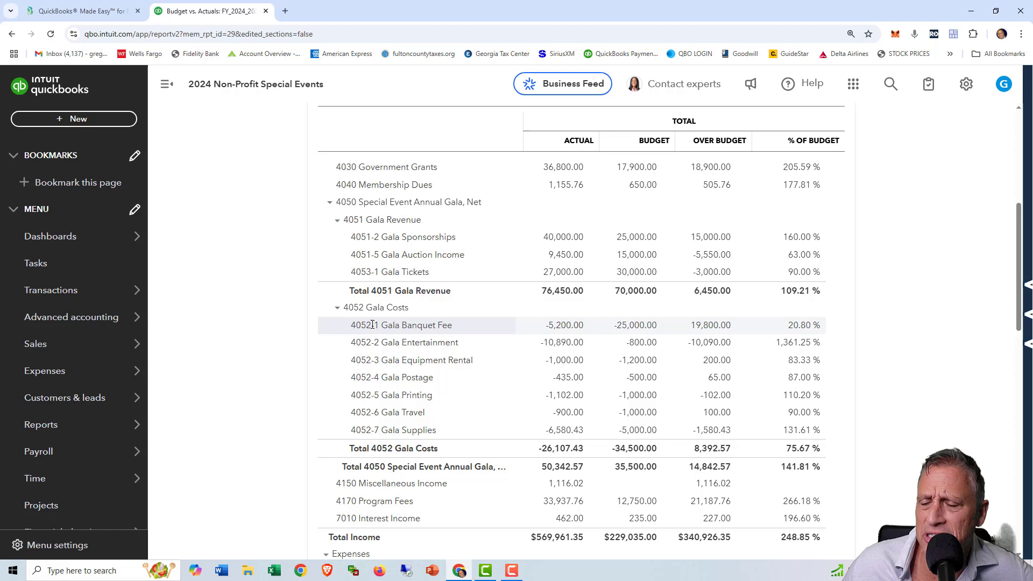
pyautogui.click(339, 309)
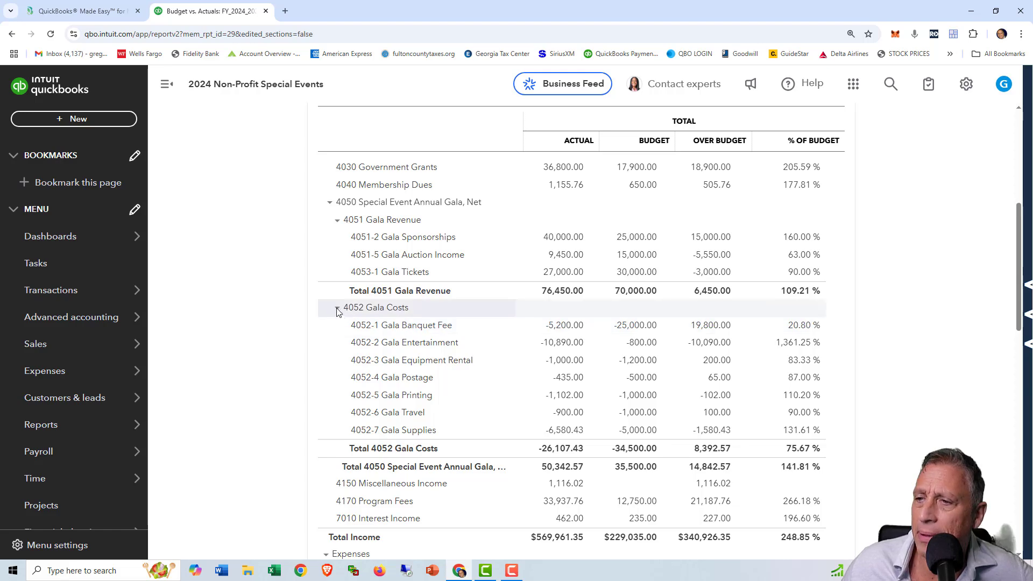
pyautogui.click(337, 220)
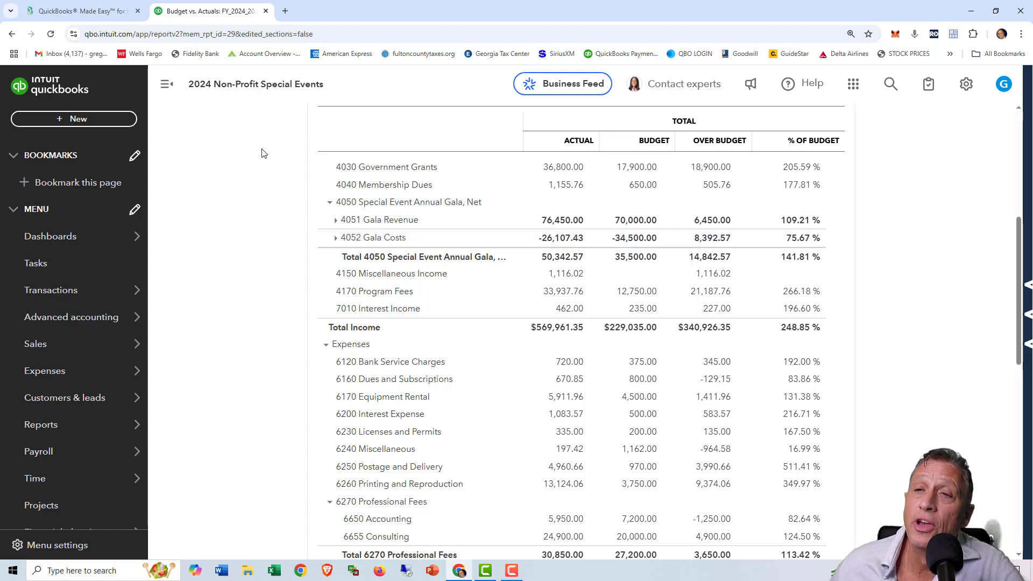
# - Go back to the QuickBooks Made Easy site and open Live Webinars under Courses and Training
pyautogui.click(95, 9)
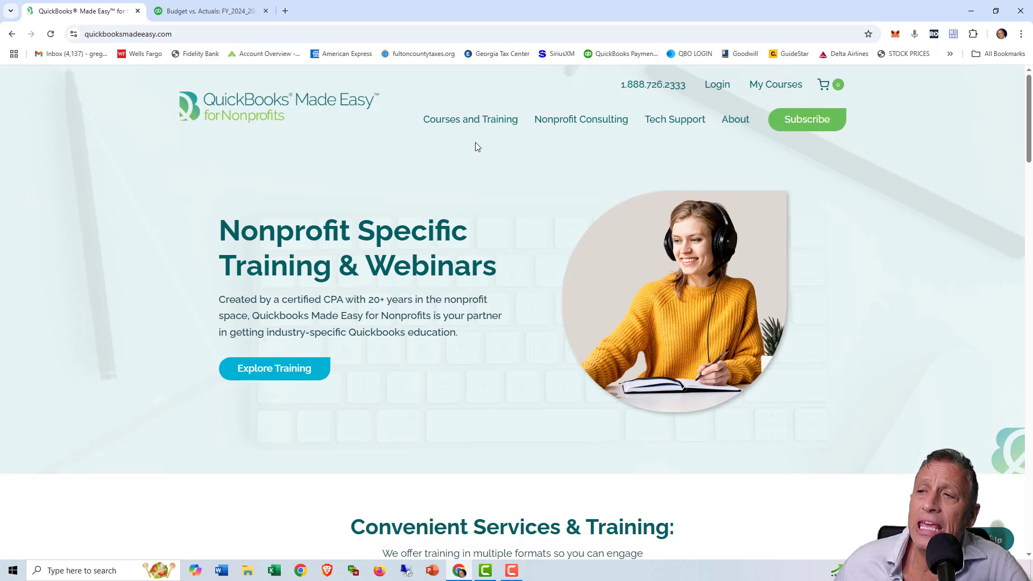
pyautogui.moveTo(424, 126)
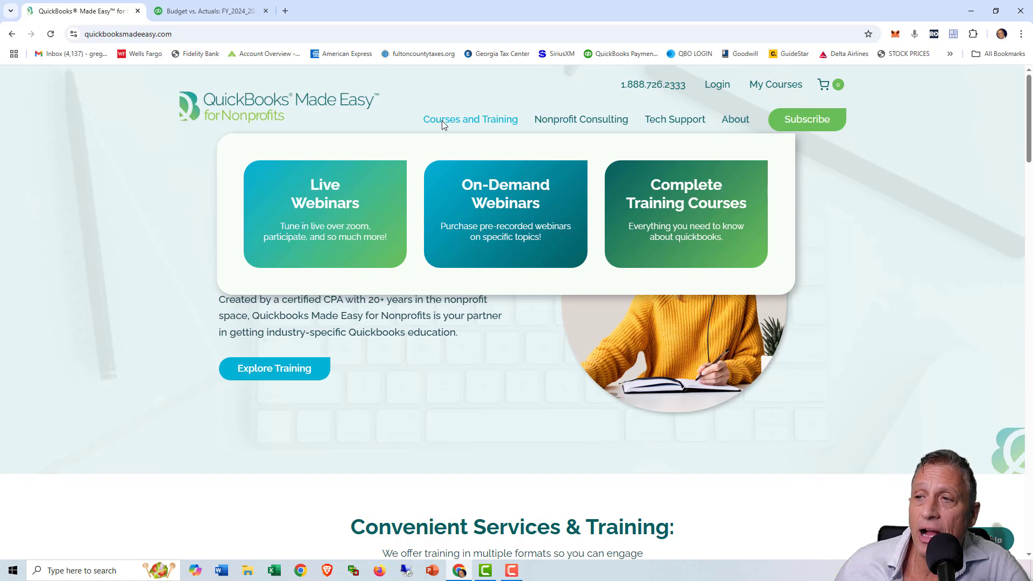
pyautogui.click(322, 215)
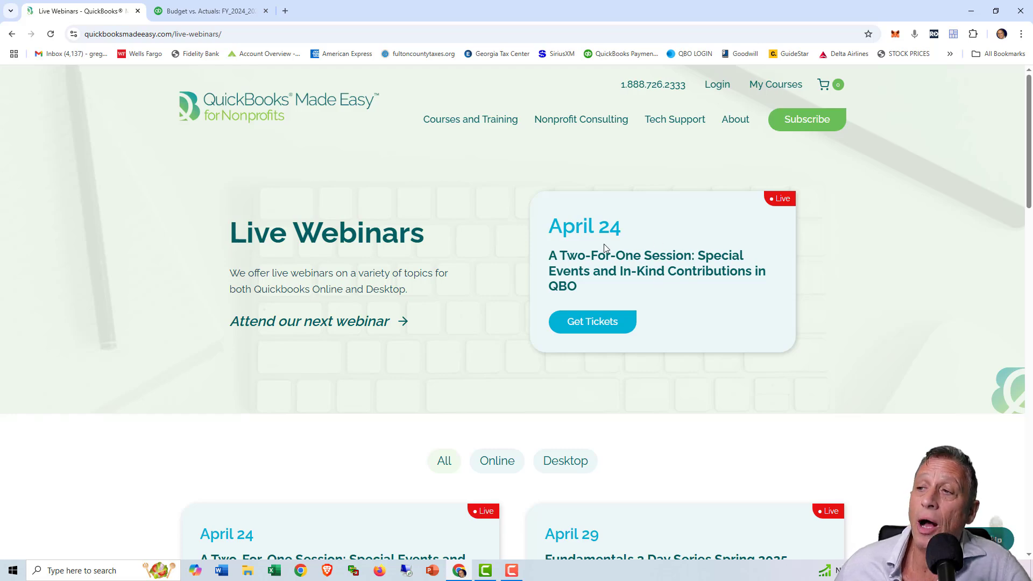
pyautogui.scroll(-6, 654, 381)
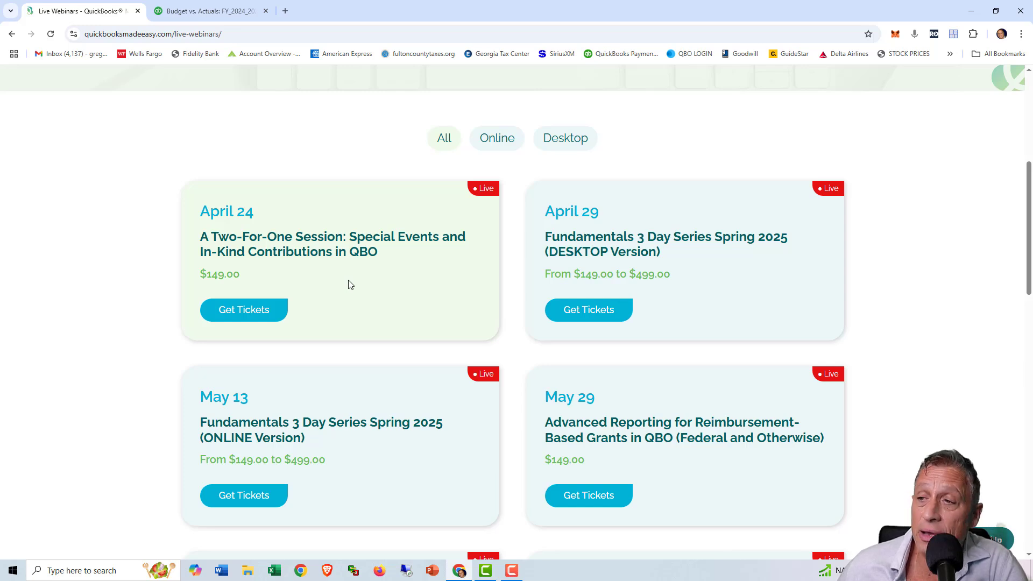
pyautogui.scroll(-1, 350, 285)
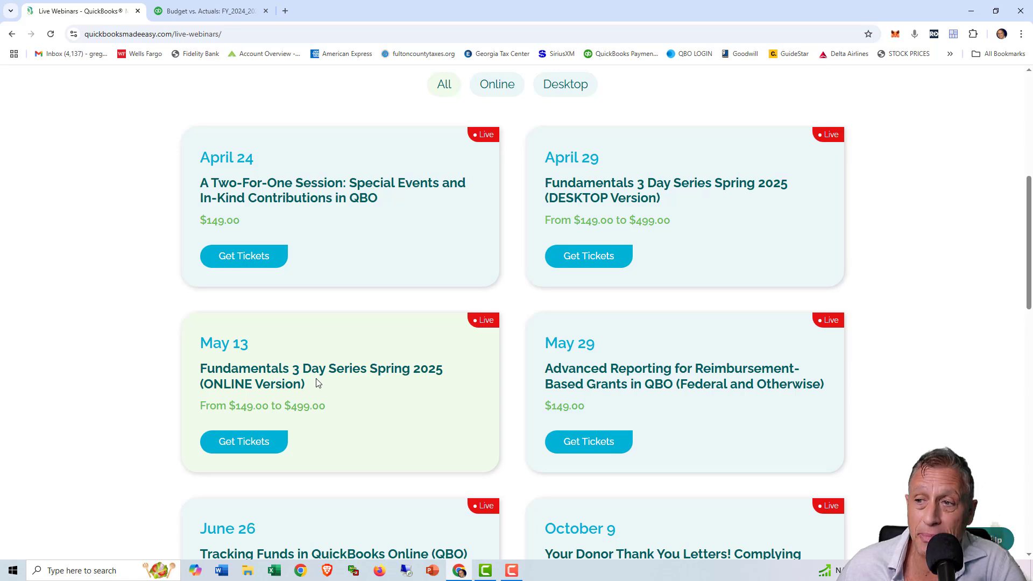
pyautogui.scroll(-3, 317, 382)
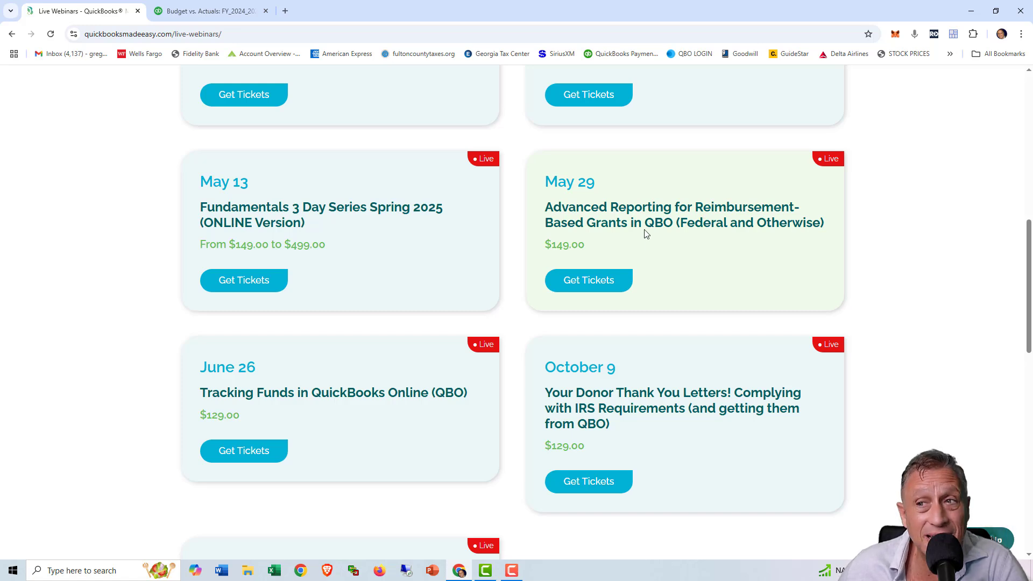
pyautogui.scroll(-2, 593, 228)
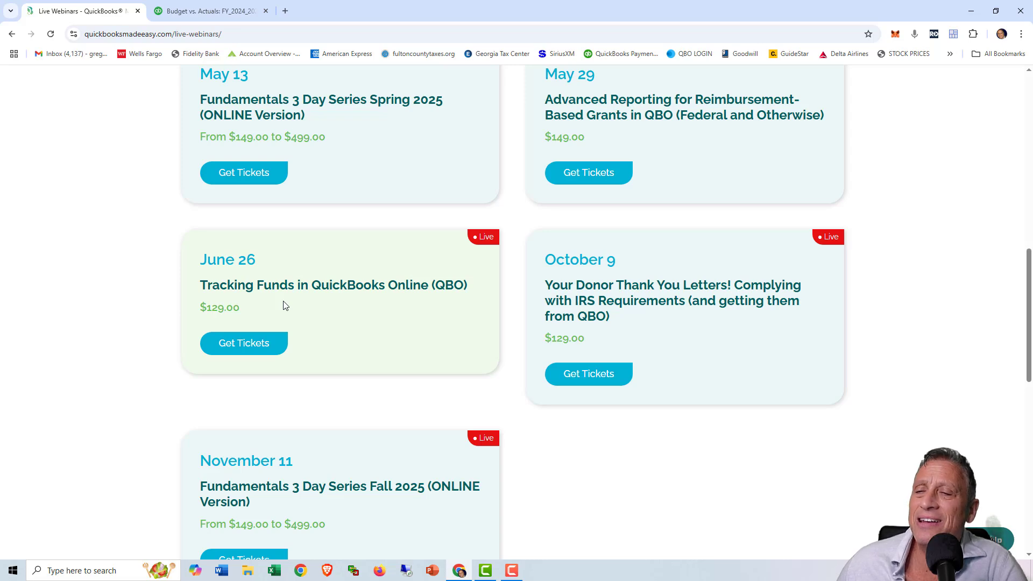
pyautogui.scroll(3, 285, 306)
pyautogui.scroll(3, 284, 301)
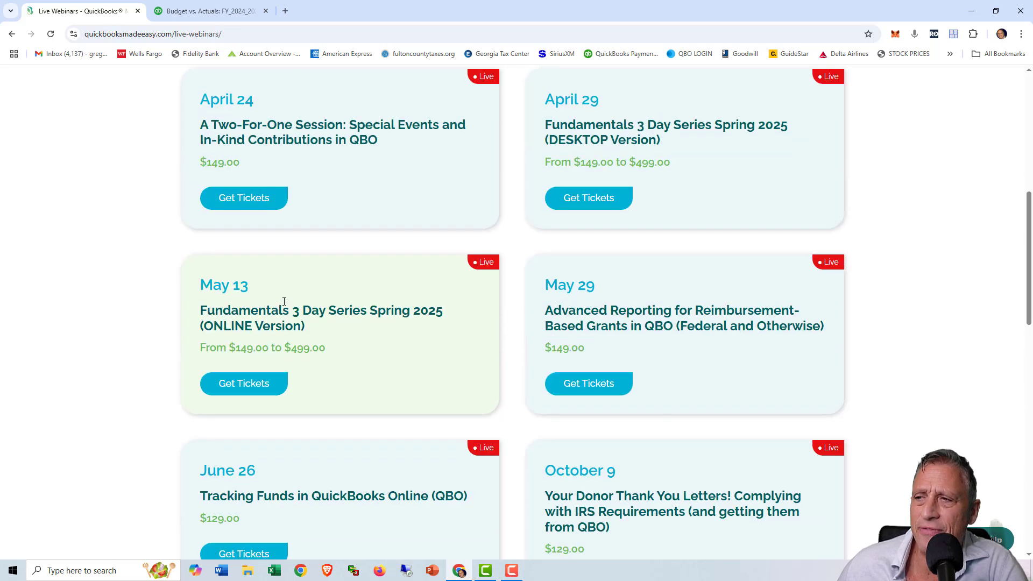
pyautogui.scroll(6, 284, 301)
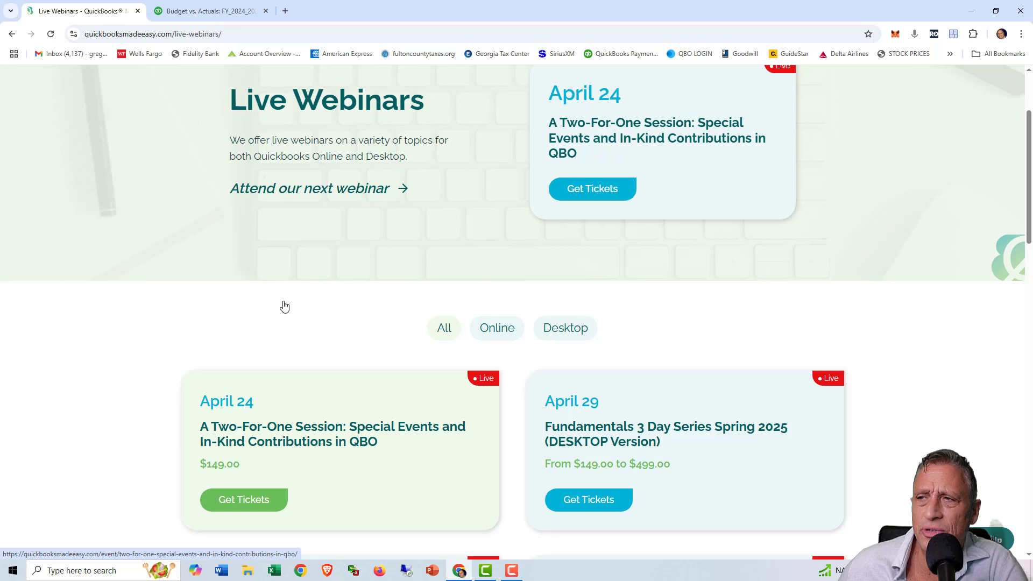